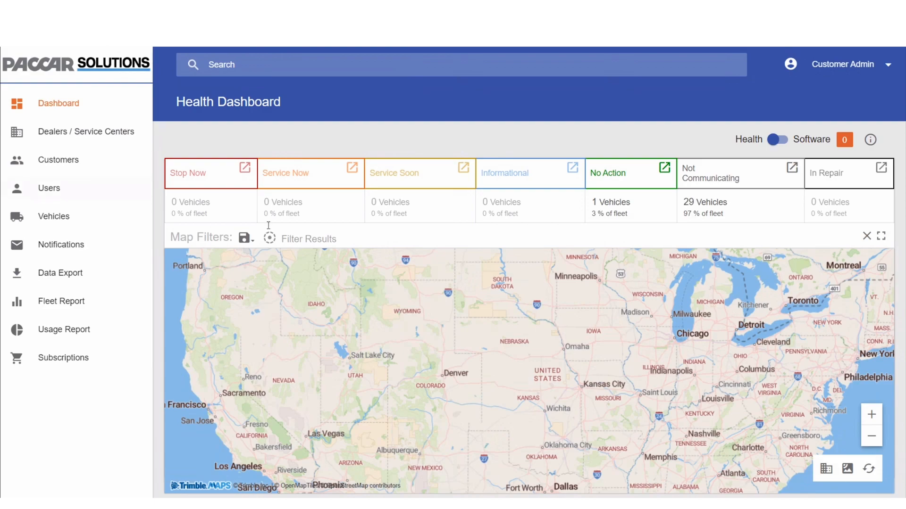
Export the fleet's vehicle list, excluding disabled vehicles, from the Vehicles table menu.
click(105, 220)
drag(303, 496, 725, 497)
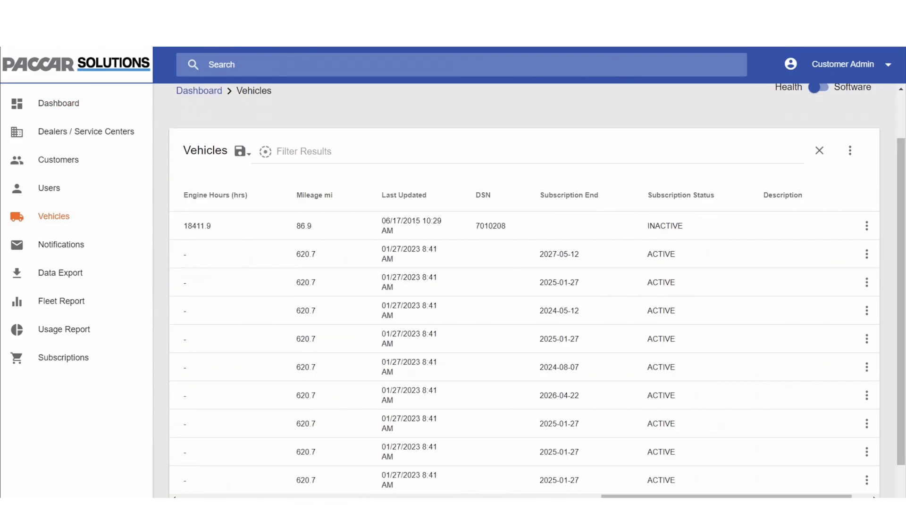
click(850, 151)
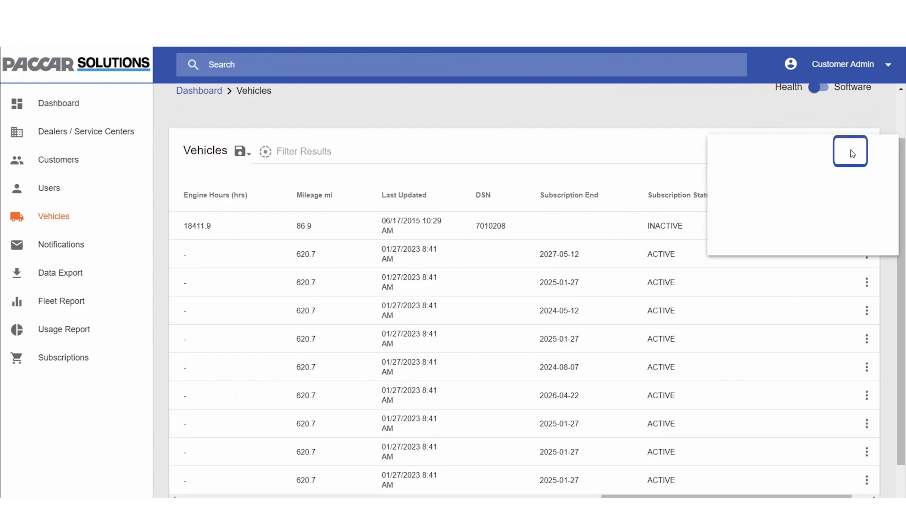
click(878, 157)
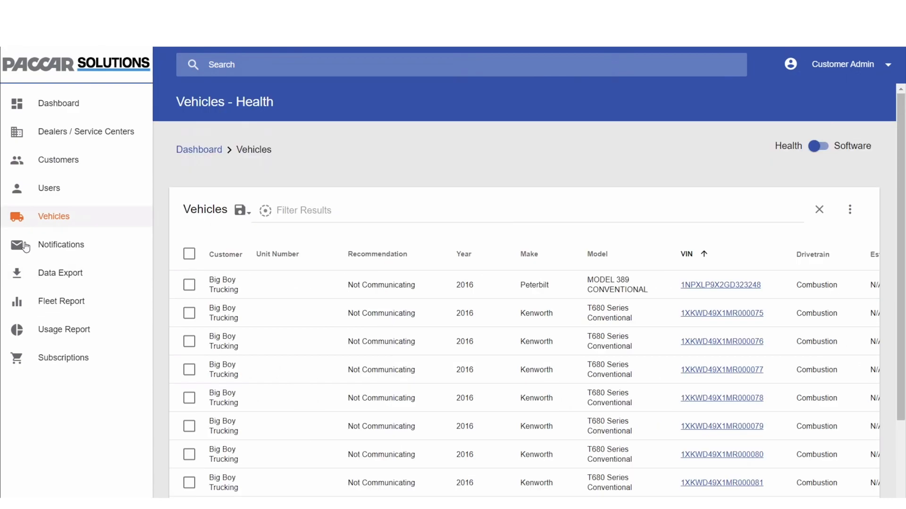
Go to the Subscriptions store and accept all cookies on the banner.
click(122, 362)
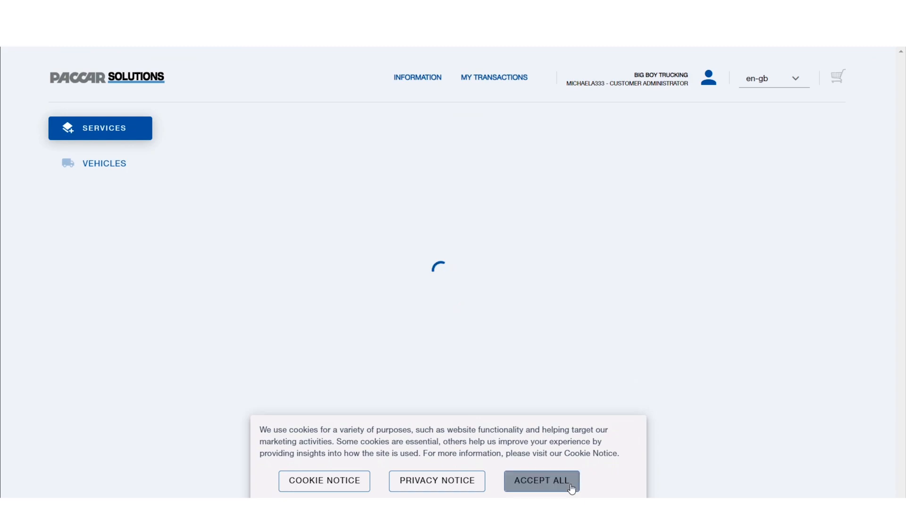
click(572, 488)
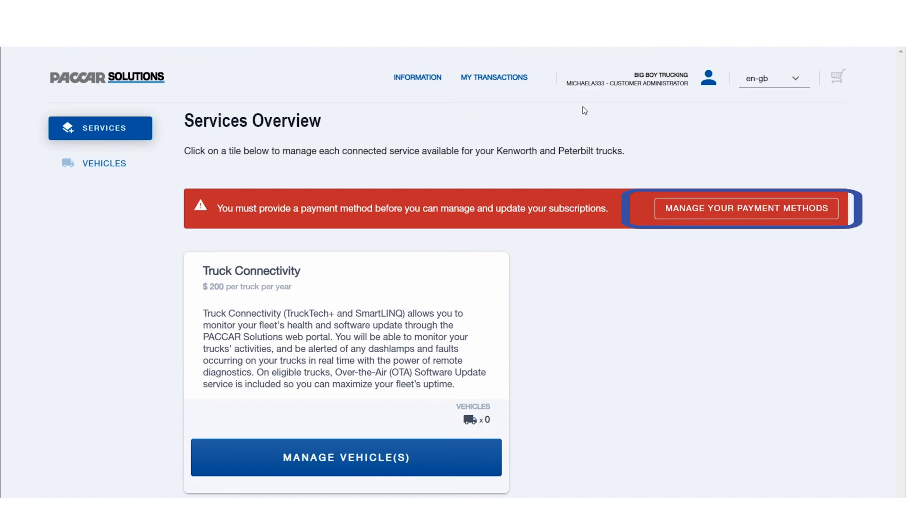
Add a credit card: enter the card number, expiry, security code, cardholder's name, and country United States.
click(750, 218)
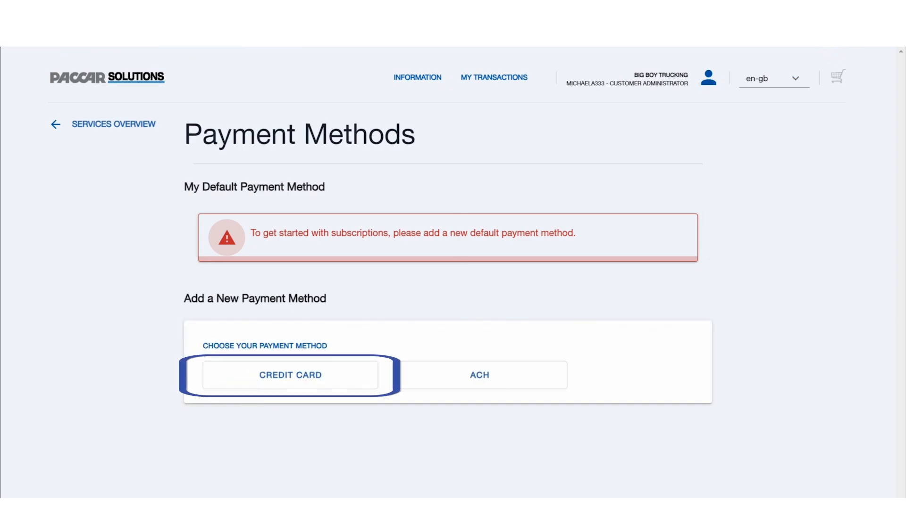
click(342, 384)
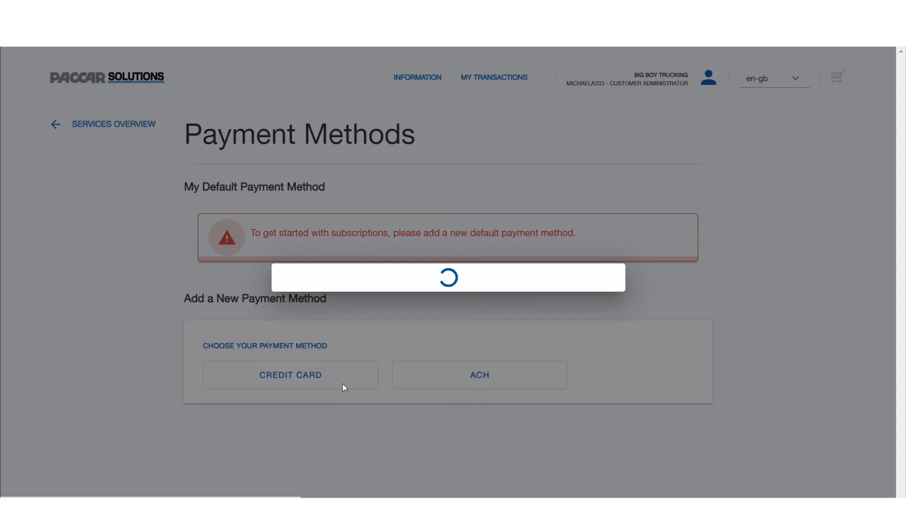
click(379, 156)
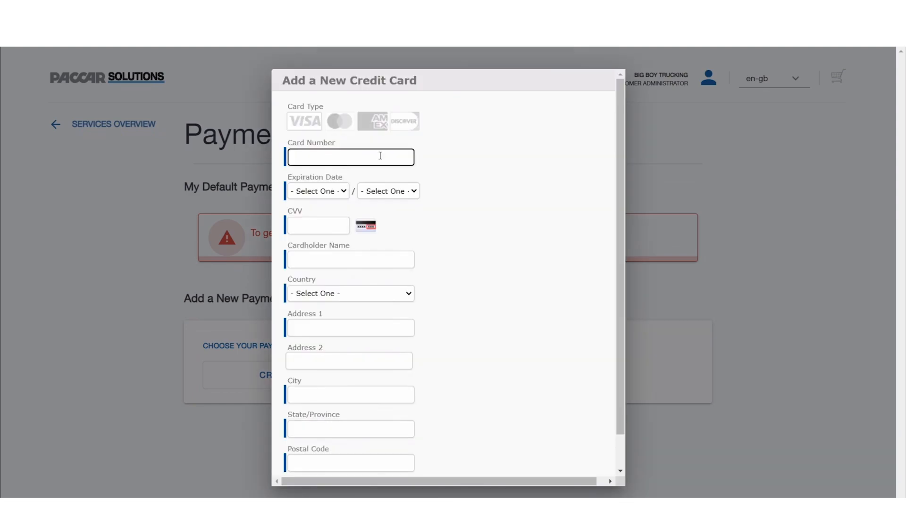
click(330, 191)
click(335, 227)
text(5)
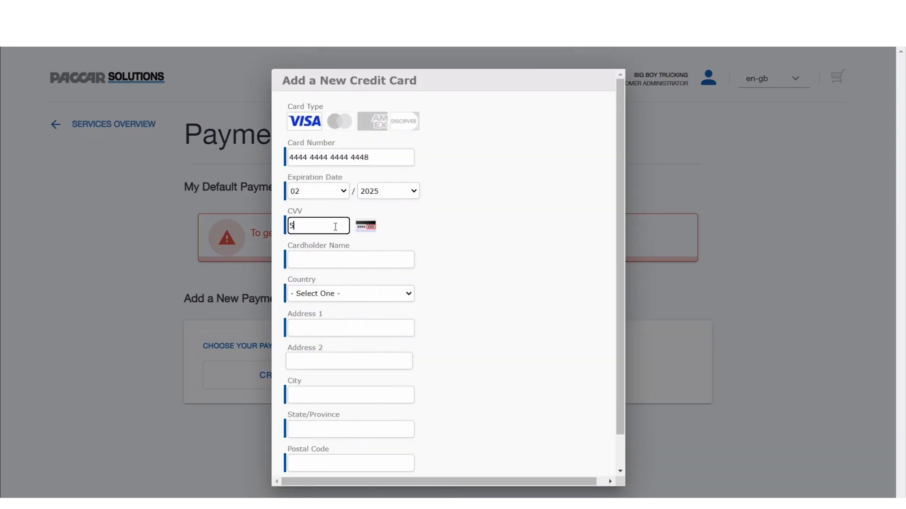
text(55)
click(373, 260)
click(409, 295)
text(united s)
key(Return)
Fill in the billing street, city, state Washington and postal code, submit, then return to Services Overview.
click(386, 328)
key(Tab)
key(Tab)
text(Renton)
key(Tab)
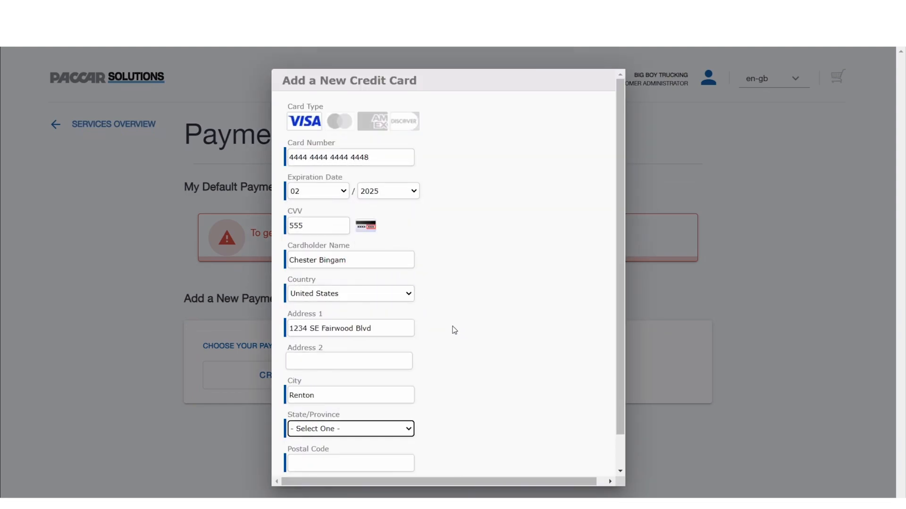
key(w)
key(Tab)
text(98057)
click(322, 462)
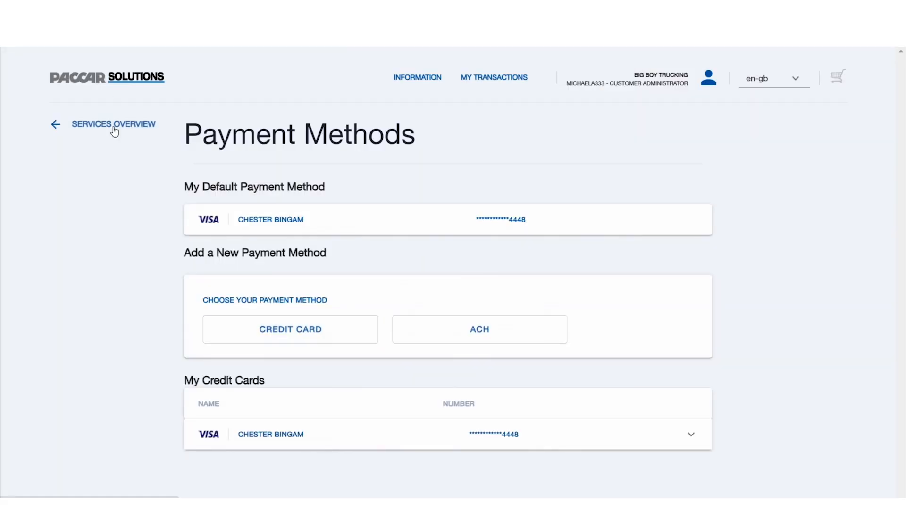
click(113, 126)
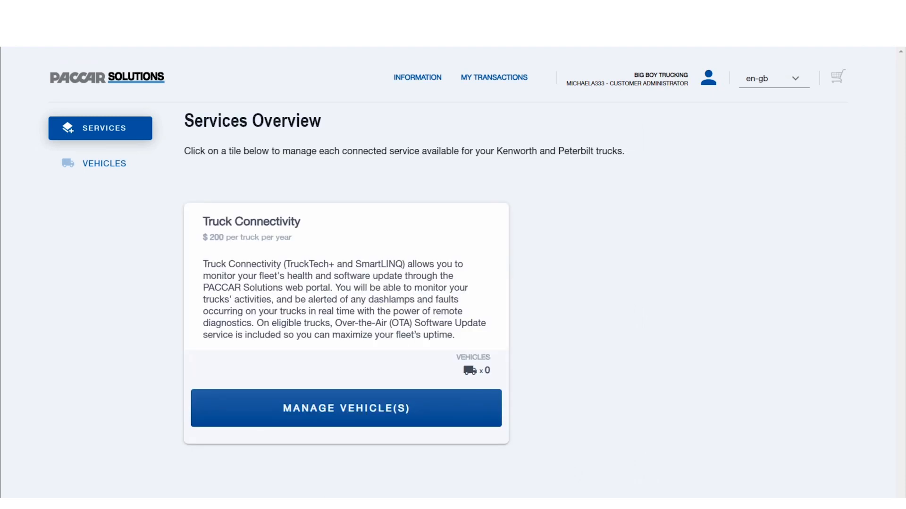
click(357, 420)
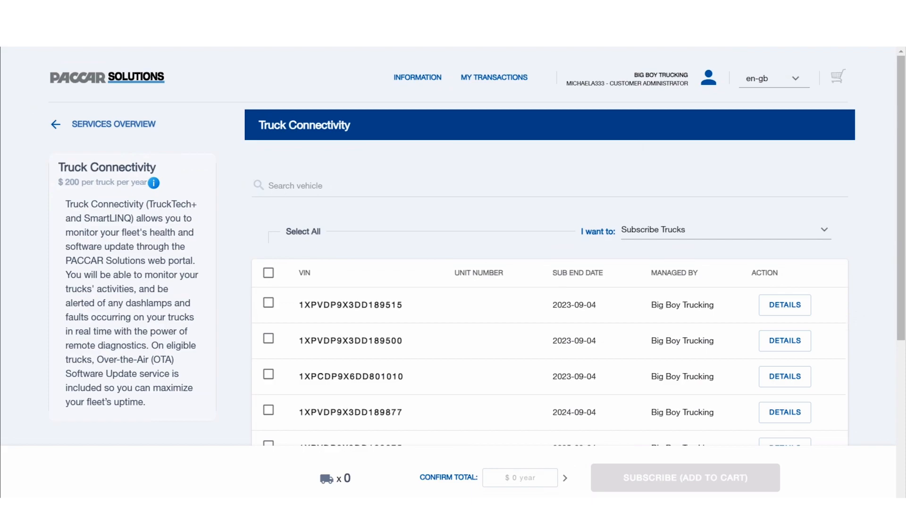
scroll(478, 246, down, 1)
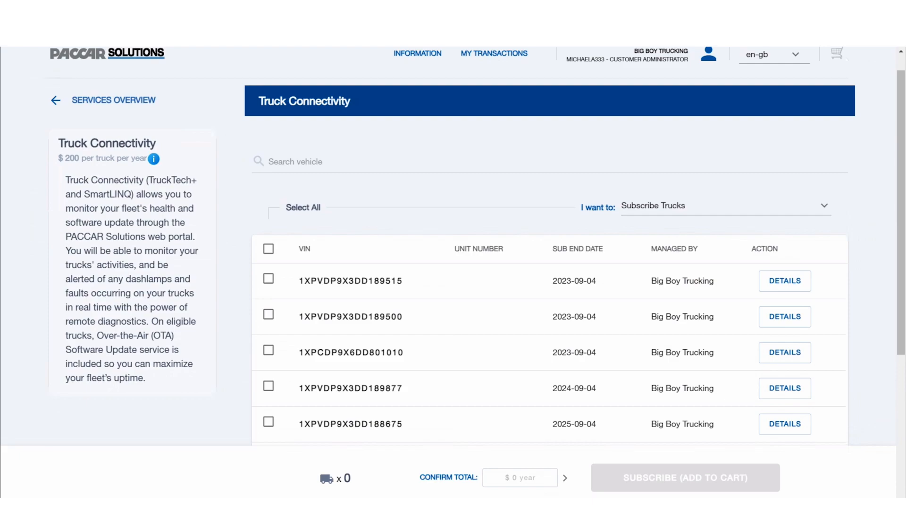
click(269, 281)
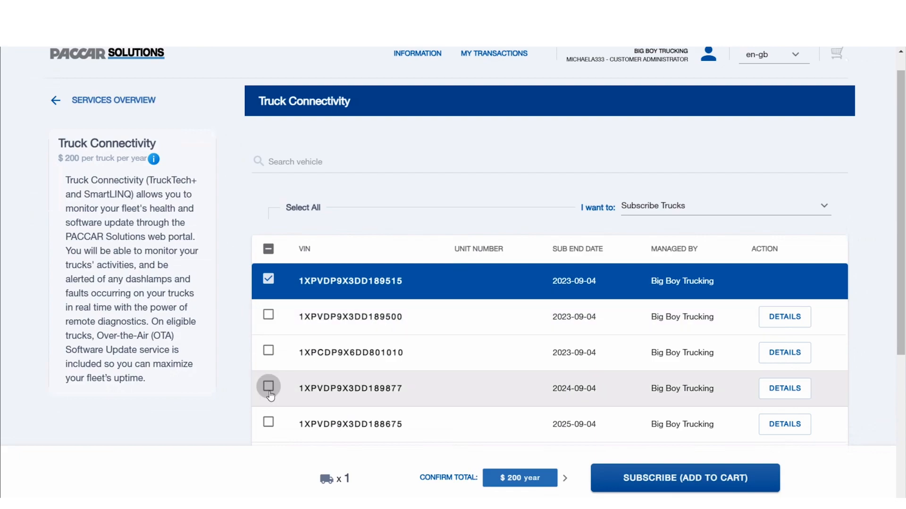
click(268, 423)
click(685, 478)
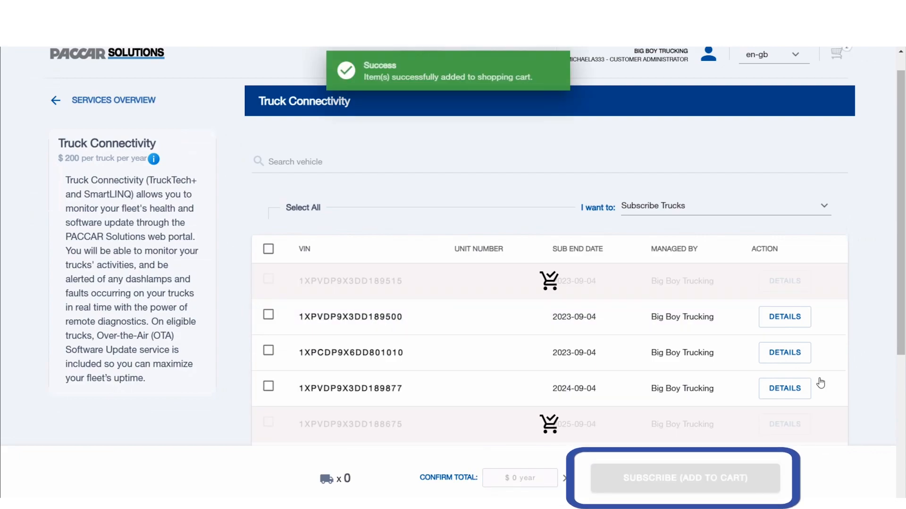
scroll(844, 209, up, 1)
click(835, 79)
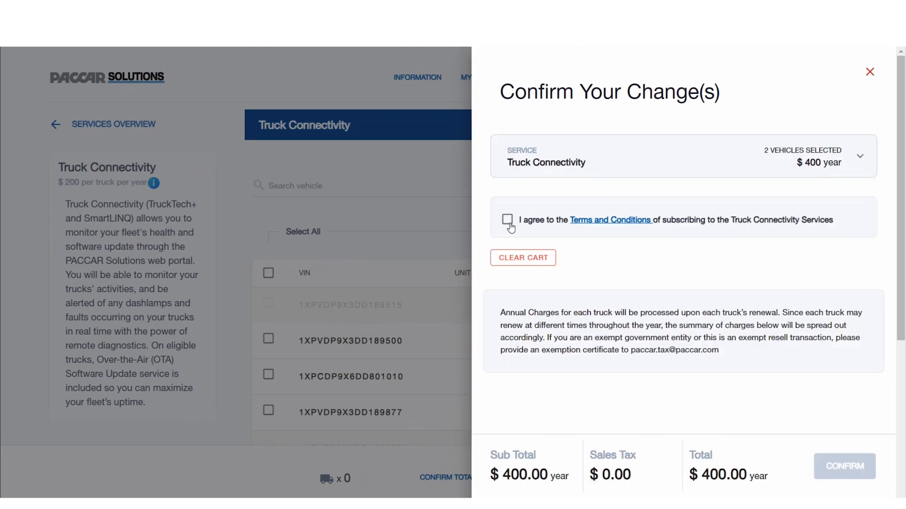
Accept the Terms and Conditions and confirm the $400.00 yearly subscription.
click(510, 226)
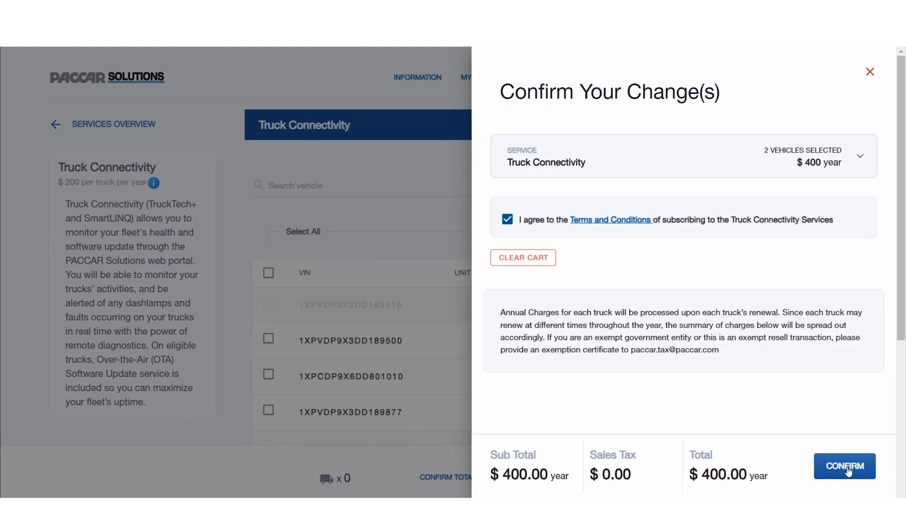
click(847, 468)
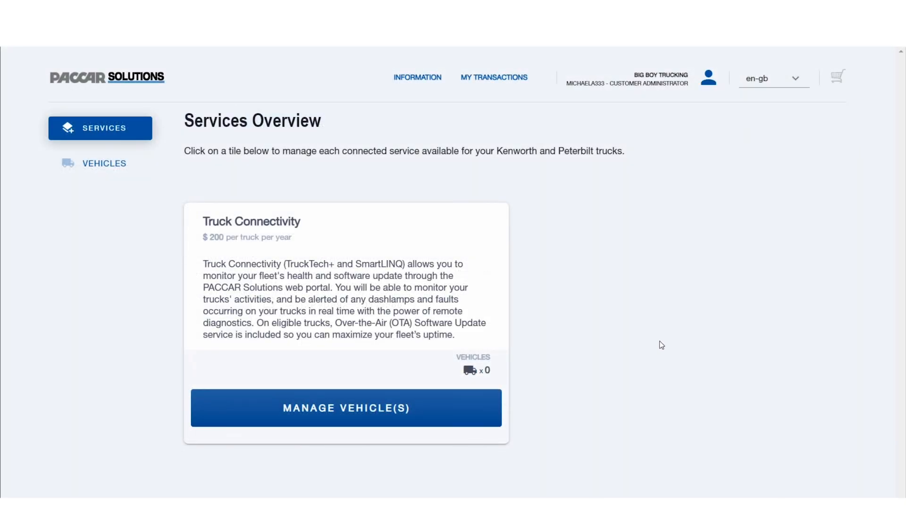
Switch to Unsubscribe Trucks, add truck 1XPVDP9X3DD188675's unsubscription to the cart, and open the cart.
click(395, 421)
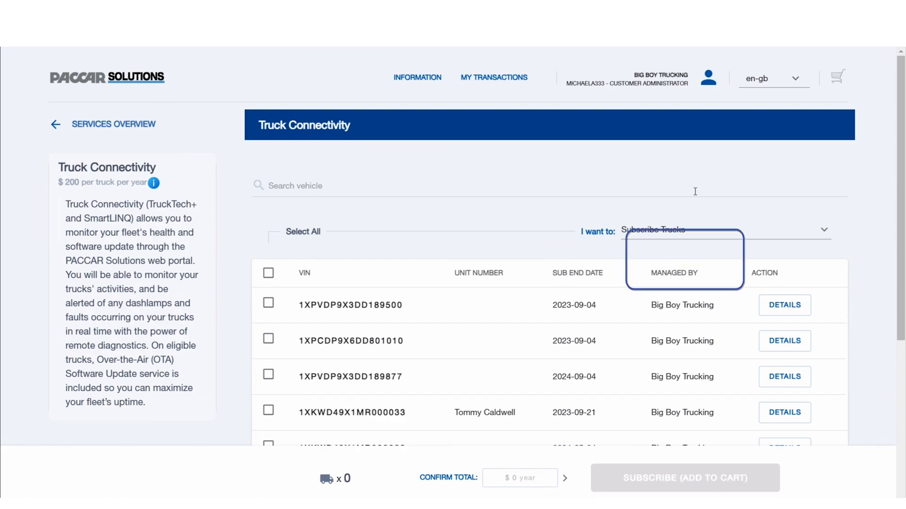
click(825, 236)
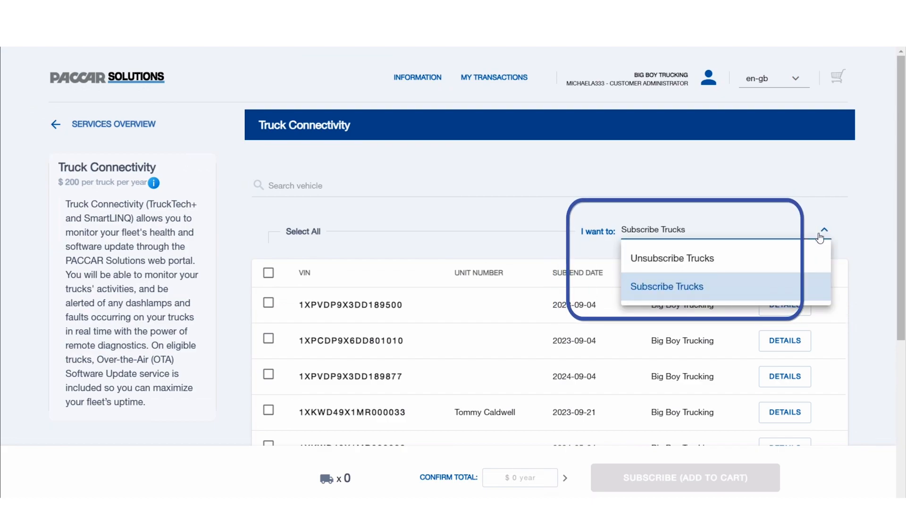
click(755, 261)
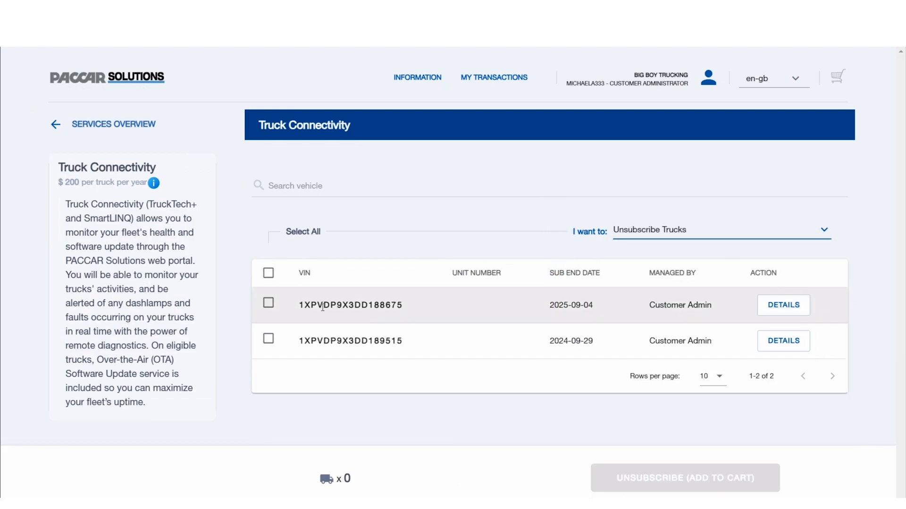
click(269, 303)
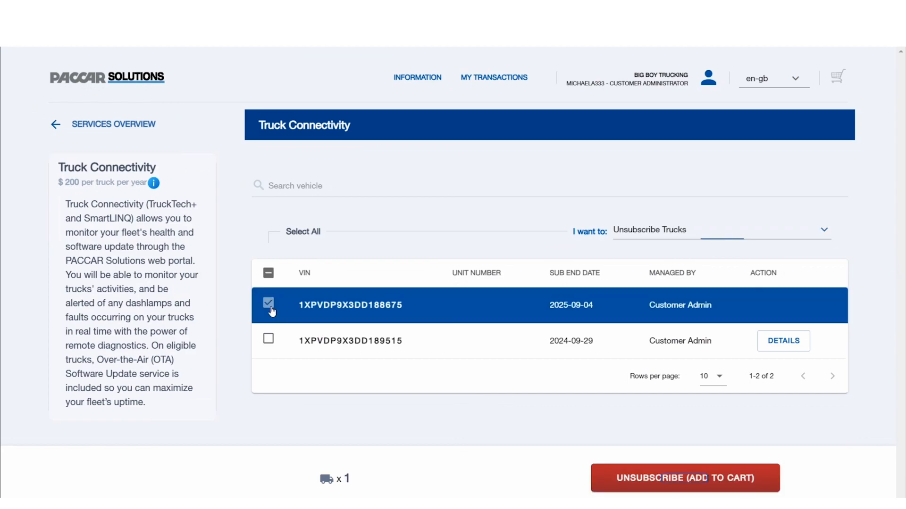
click(617, 479)
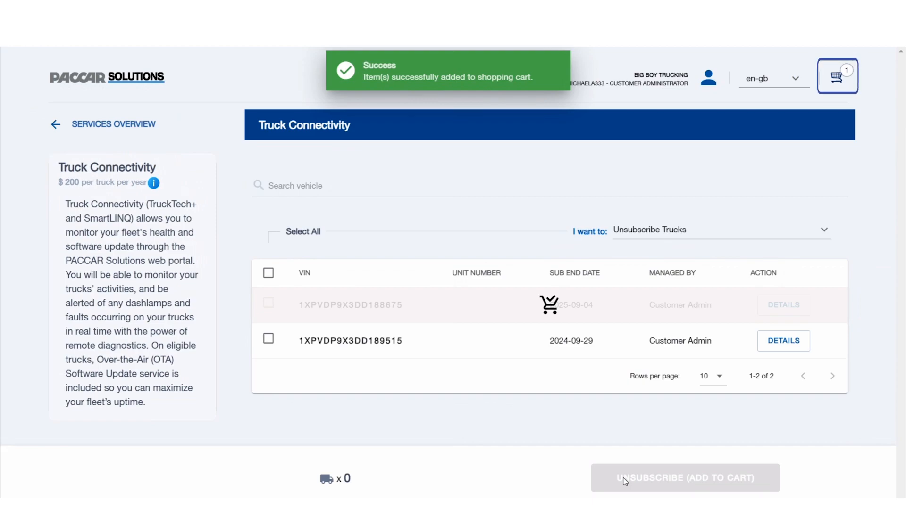
click(839, 80)
click(826, 468)
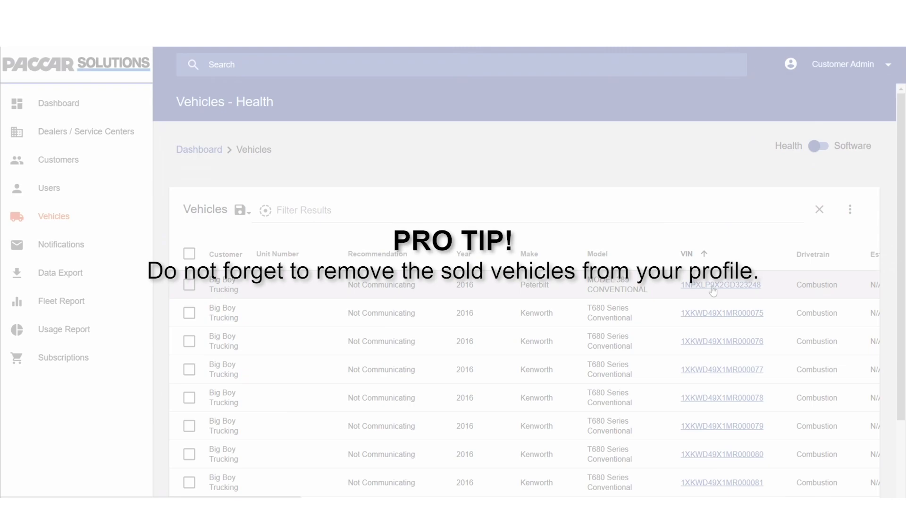
click(713, 291)
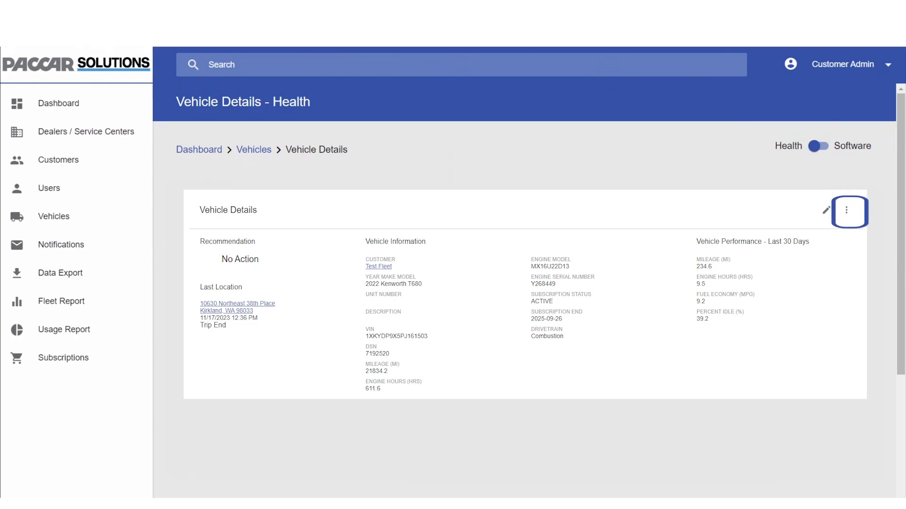
click(849, 212)
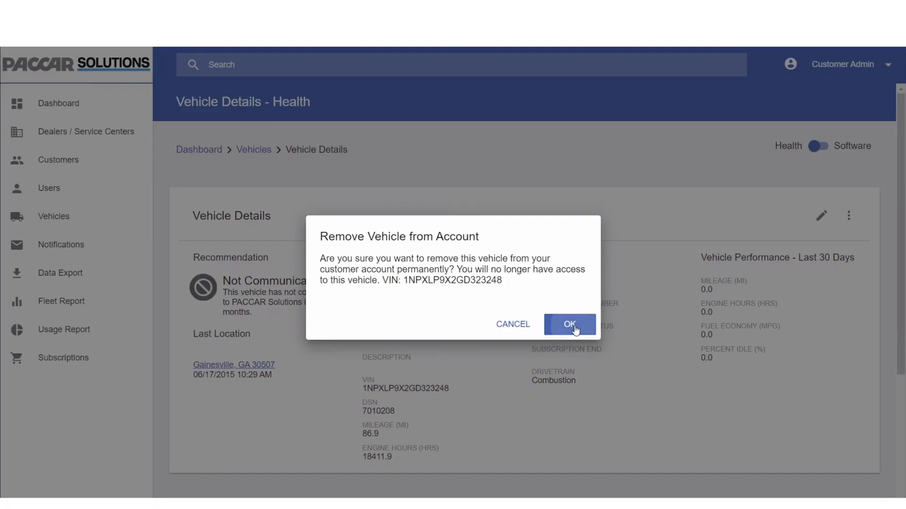
click(570, 325)
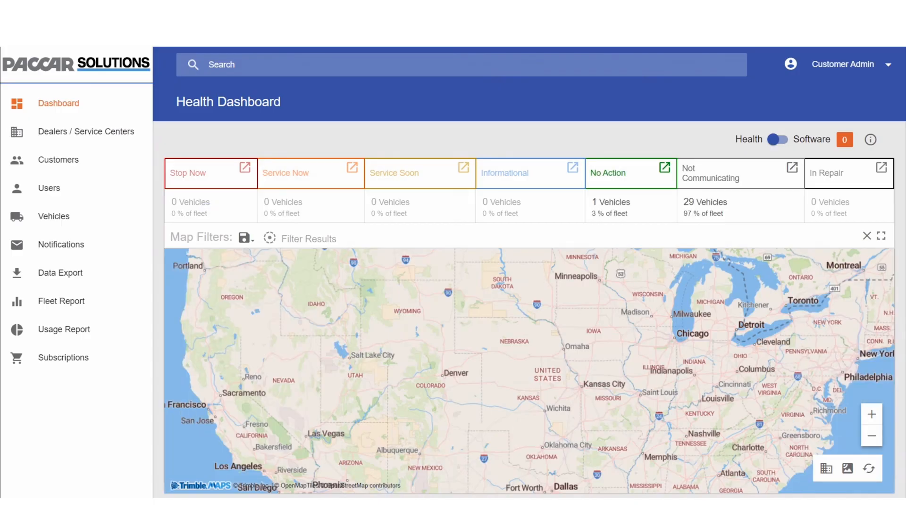